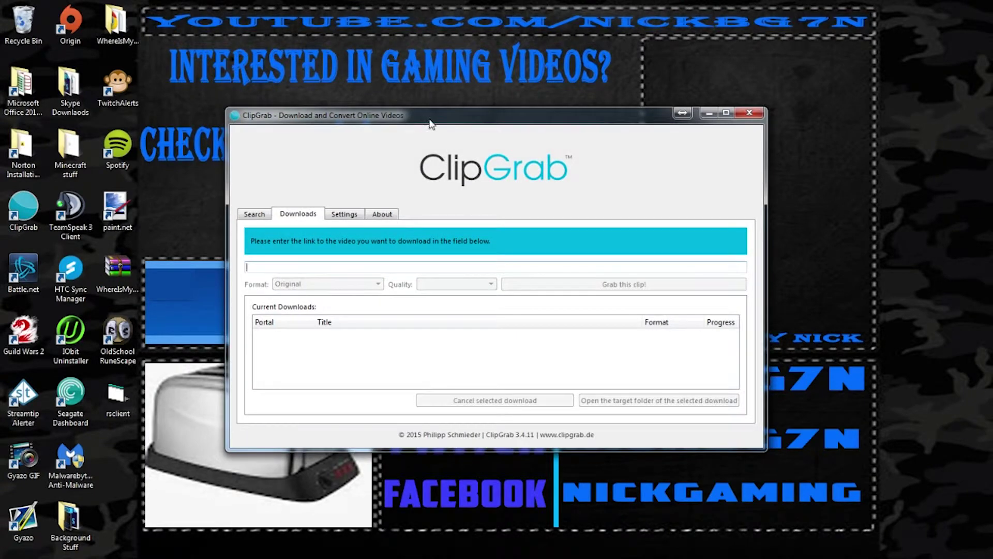
# Move the ClipGrab window further left on the desktop.
pyautogui.moveTo(433, 120); pyautogui.dragTo(306, 129)
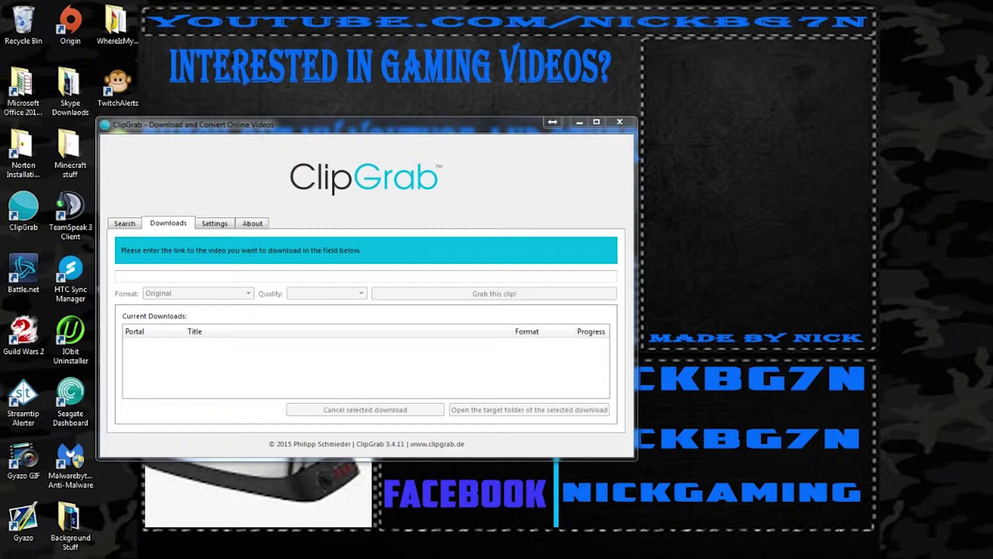
pyautogui.click(206, 223)
pyautogui.click(210, 287)
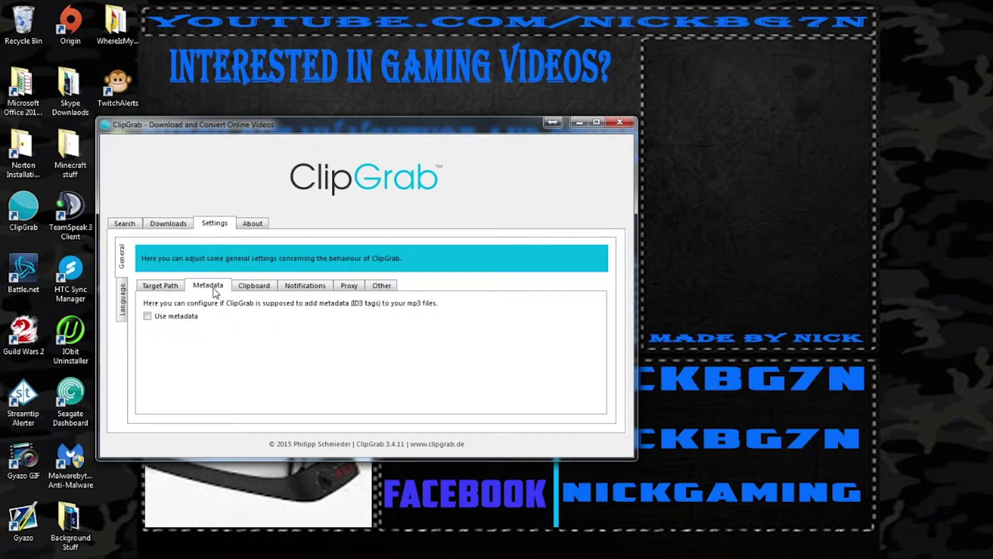
pyautogui.click(153, 287)
pyautogui.click(250, 286)
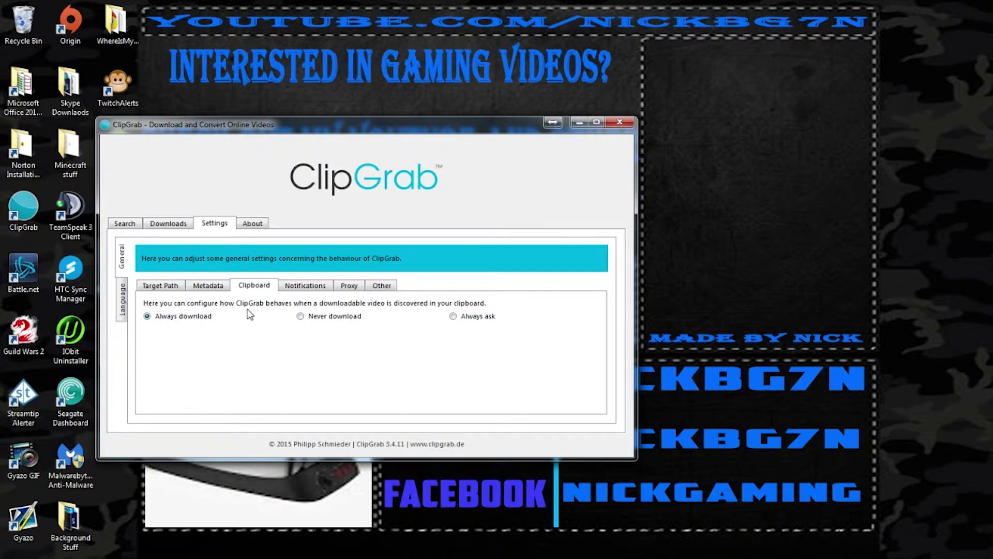
pyautogui.click(304, 289)
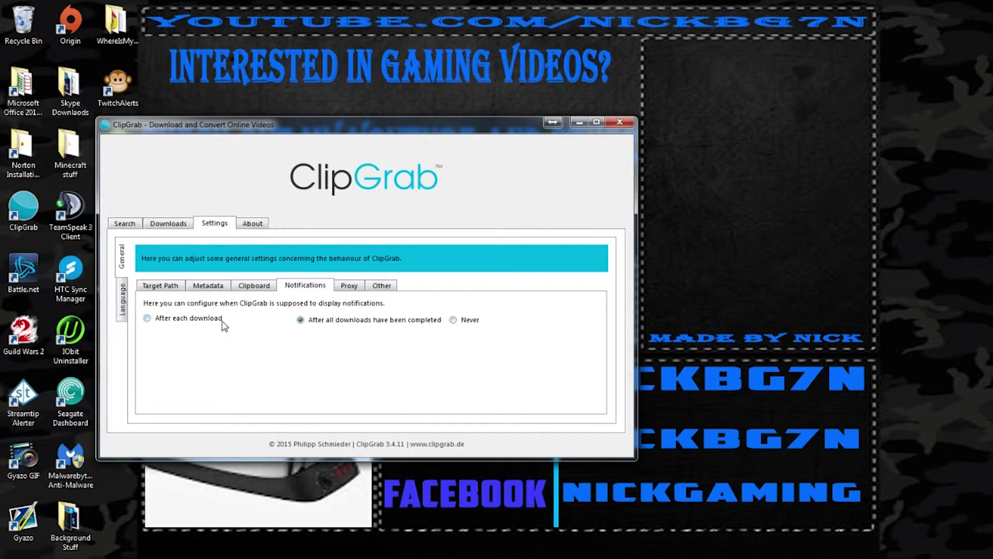
pyautogui.click(361, 290)
pyautogui.click(381, 291)
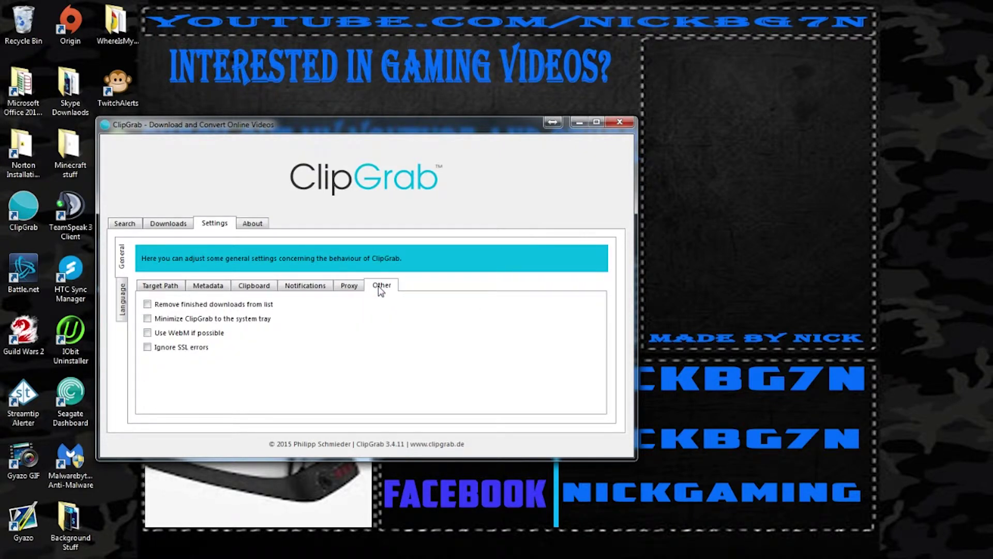
pyautogui.click(175, 287)
pyautogui.click(212, 286)
pyautogui.click(166, 224)
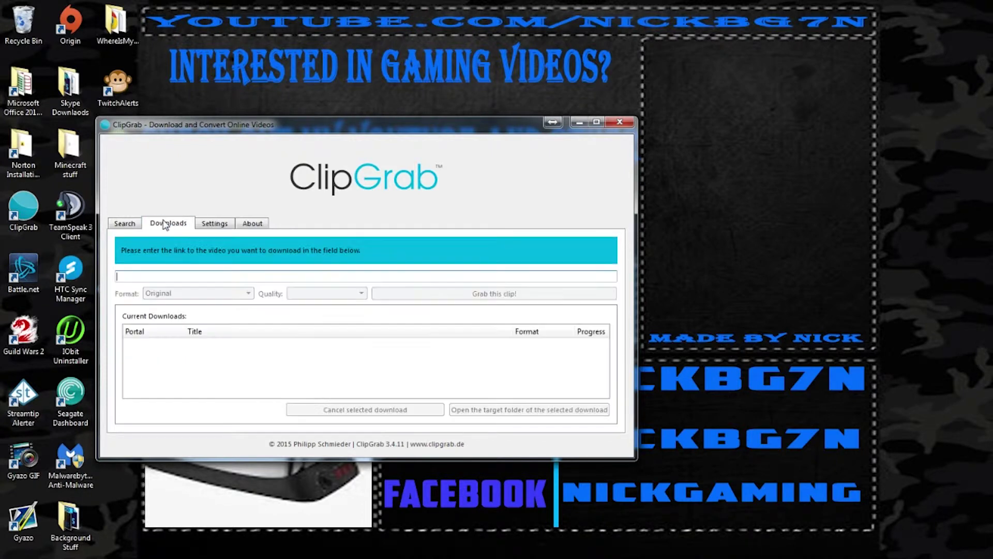
pyautogui.click(139, 226)
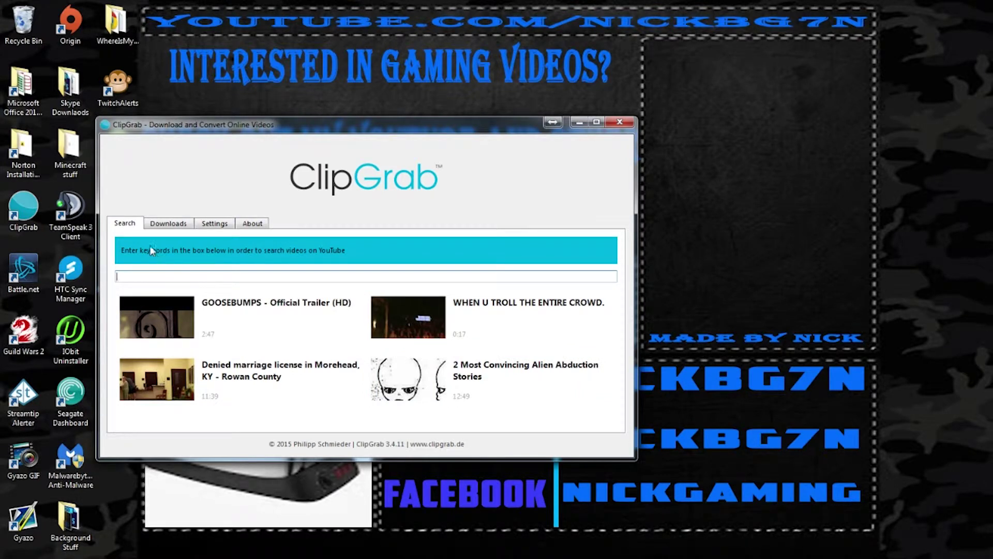
pyautogui.click(166, 226)
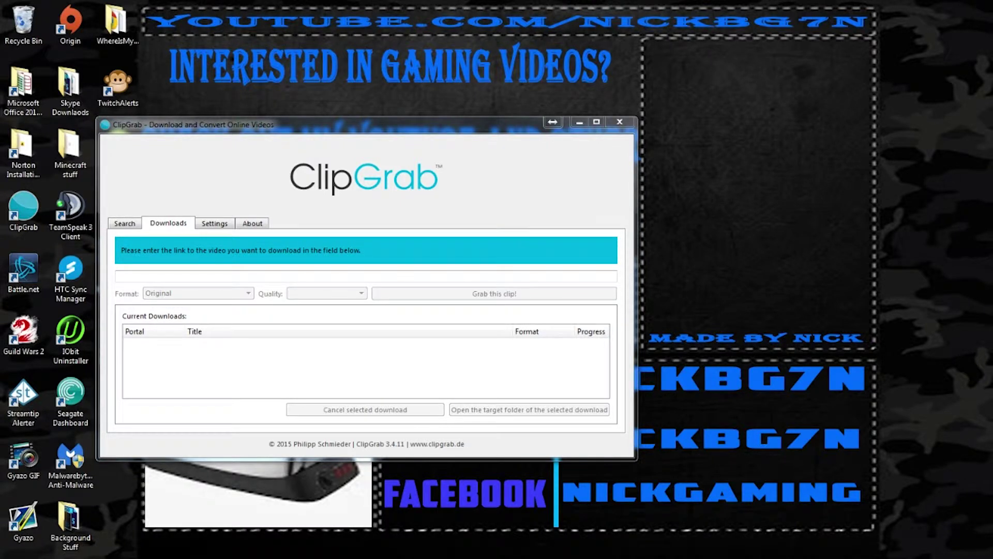
# Paste the YouTube video link into the link field.
pyautogui.hotkey('ctrl', 'c')
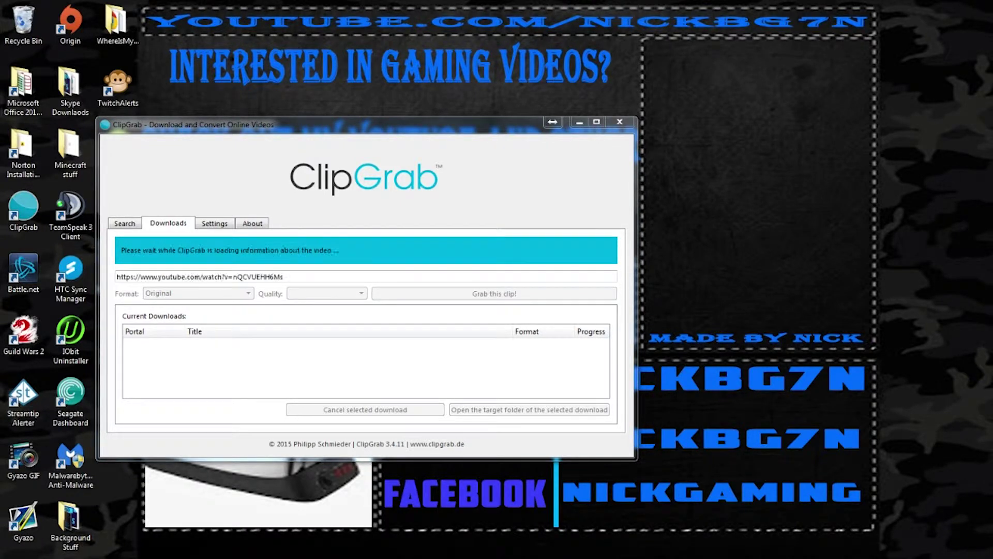
pyautogui.moveTo(282, 272); pyautogui.dragTo(31, 274)
pyautogui.click(357, 283)
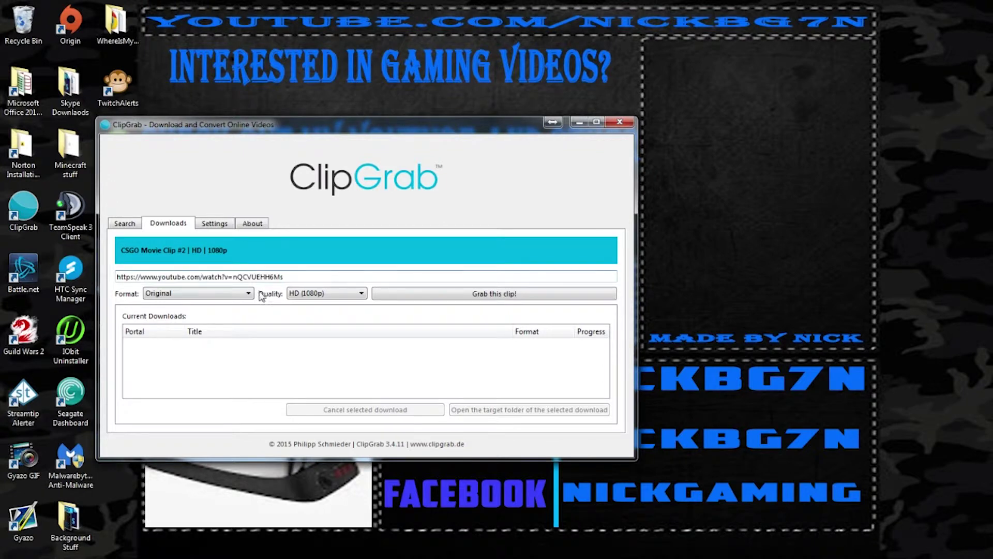
# Set the format to Original and the quality to HD (1080p).
pyautogui.click(165, 296)
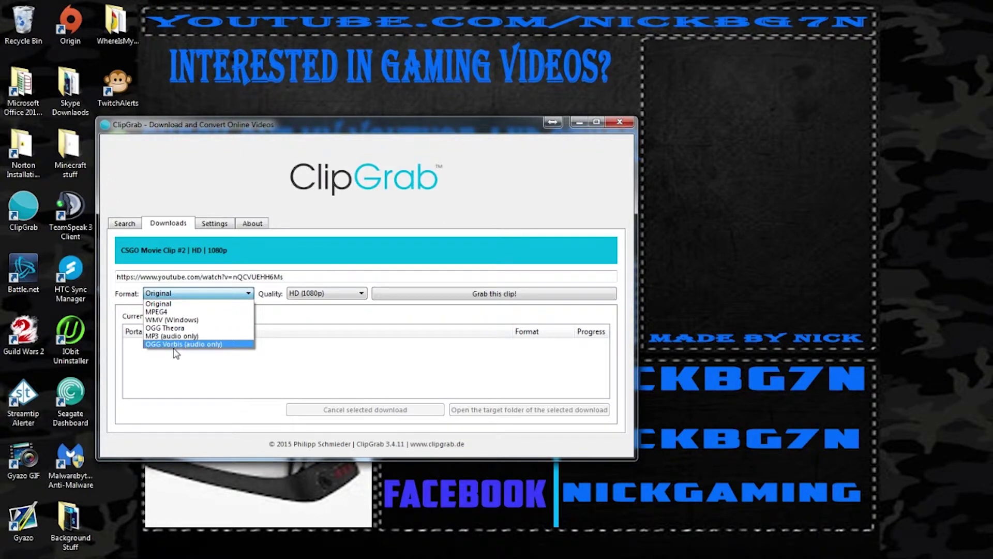
pyautogui.click(224, 344)
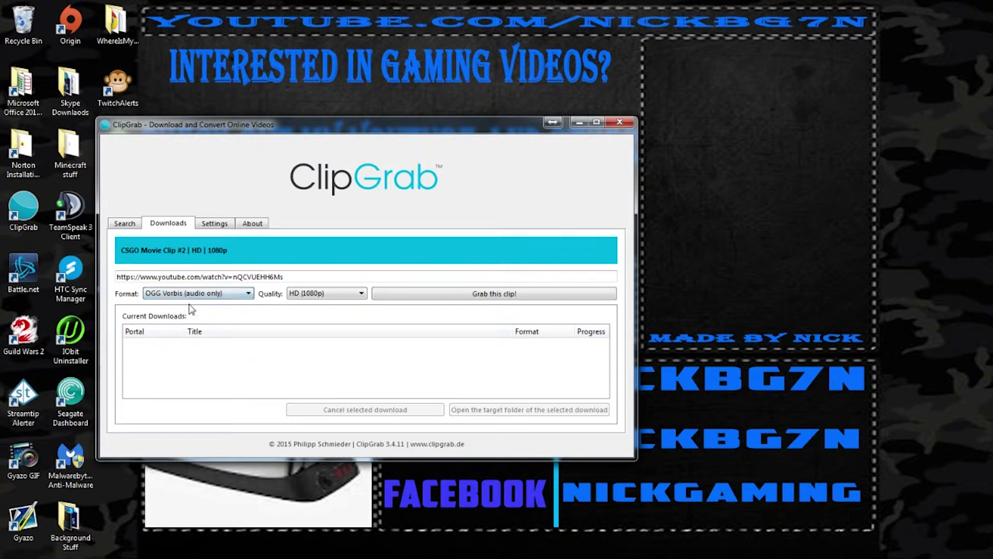
pyautogui.click(216, 299)
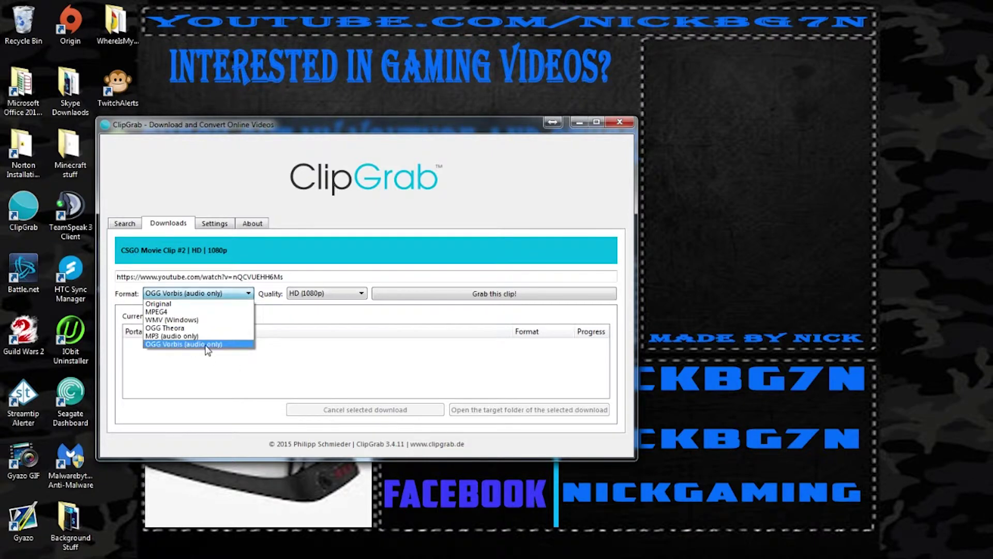
pyautogui.click(202, 336)
pyautogui.click(204, 293)
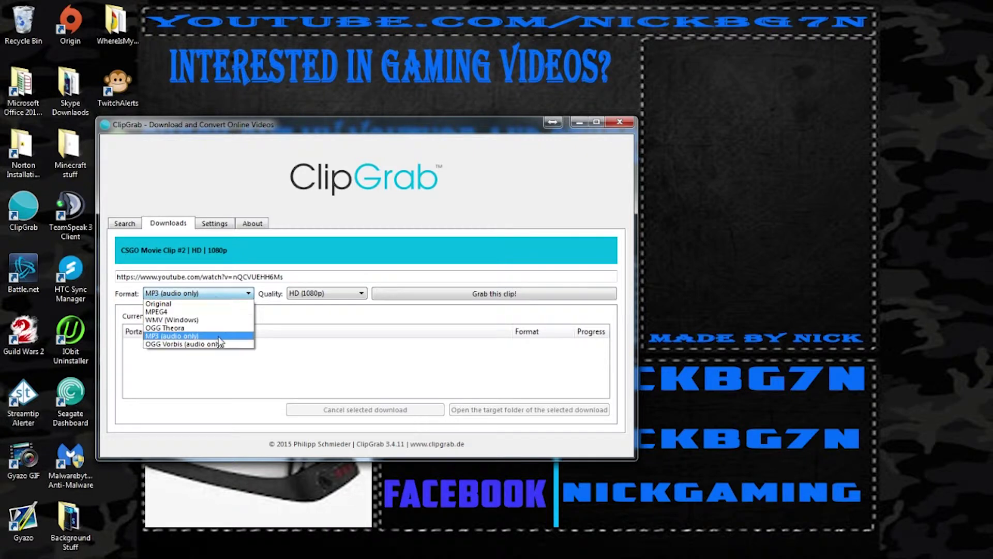
pyautogui.click(207, 313)
pyautogui.click(207, 293)
pyautogui.click(196, 305)
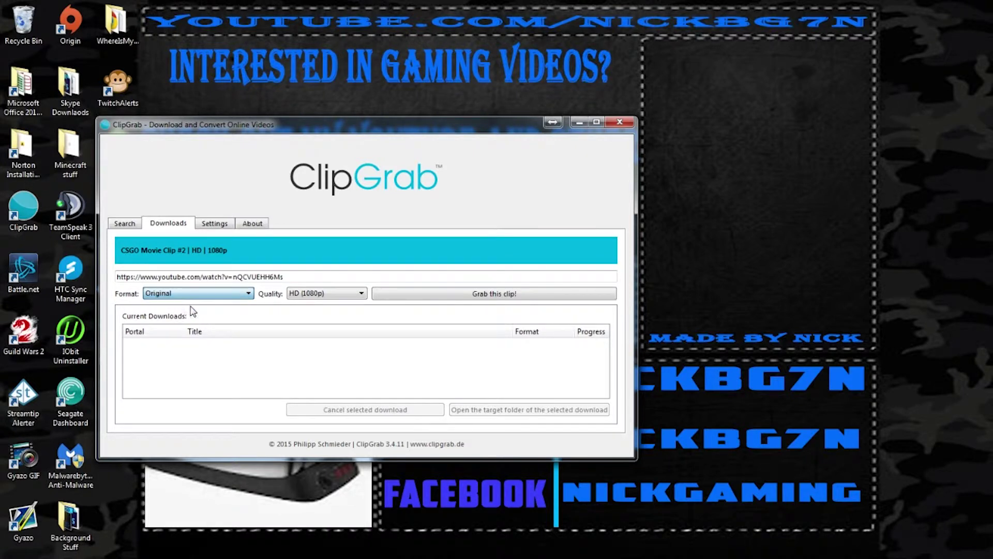
pyautogui.click(314, 299)
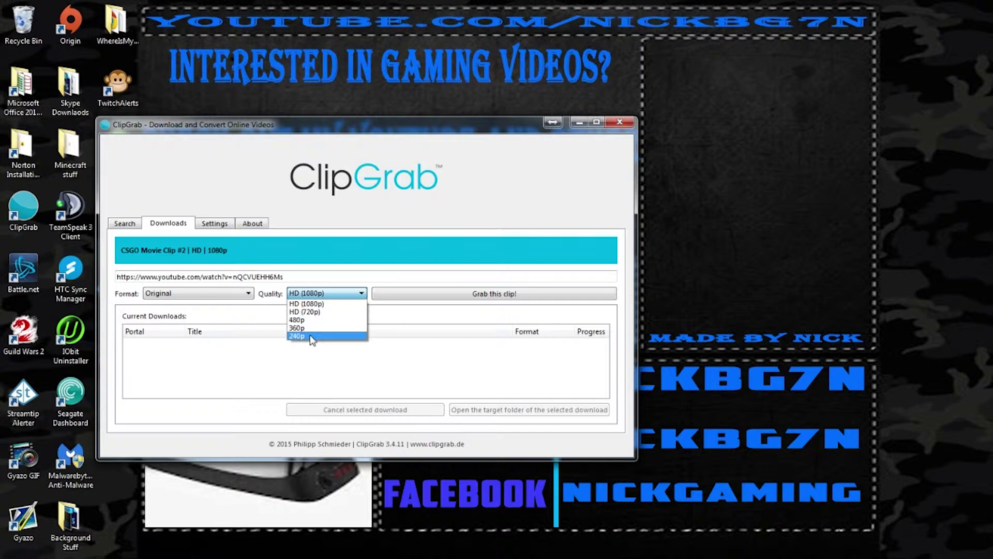
pyautogui.click(309, 304)
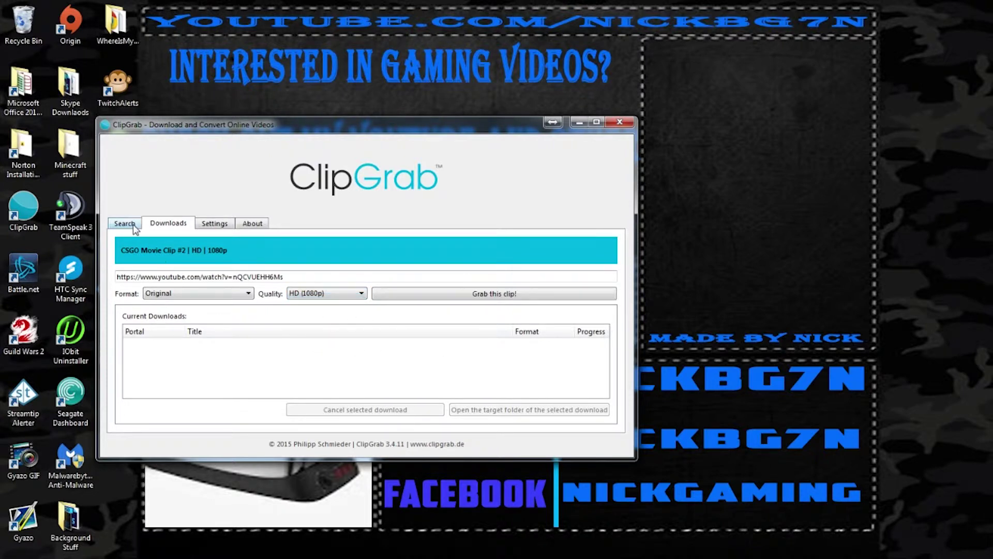
# Set the target path to F:\All Music Backup\All Albums combined and toggle always using the last path.
pyautogui.click(214, 223)
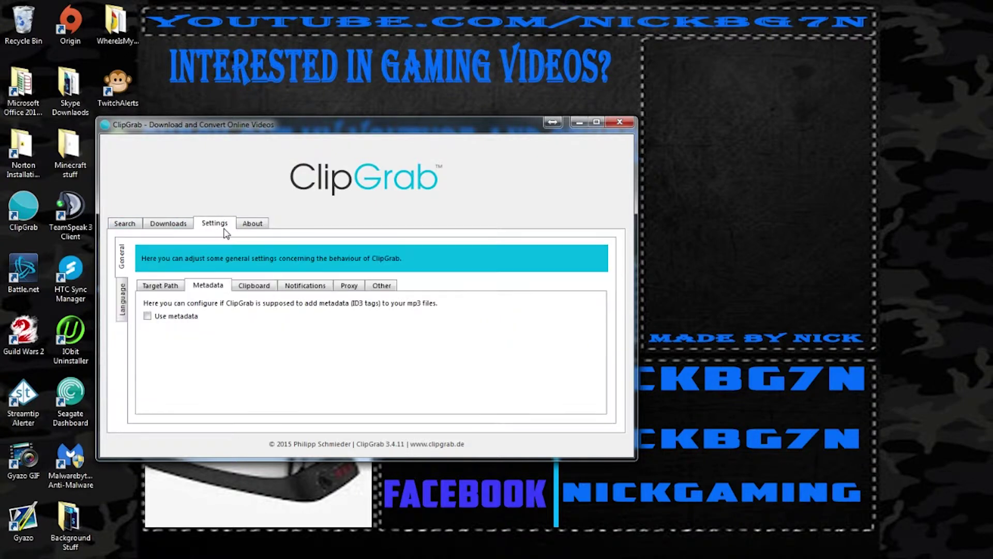
pyautogui.click(163, 286)
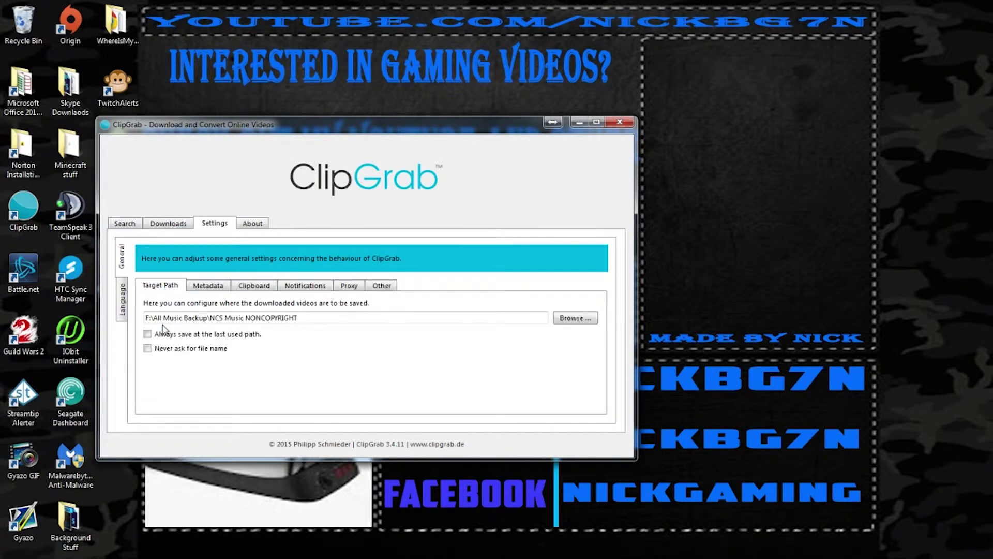
pyautogui.click(575, 318)
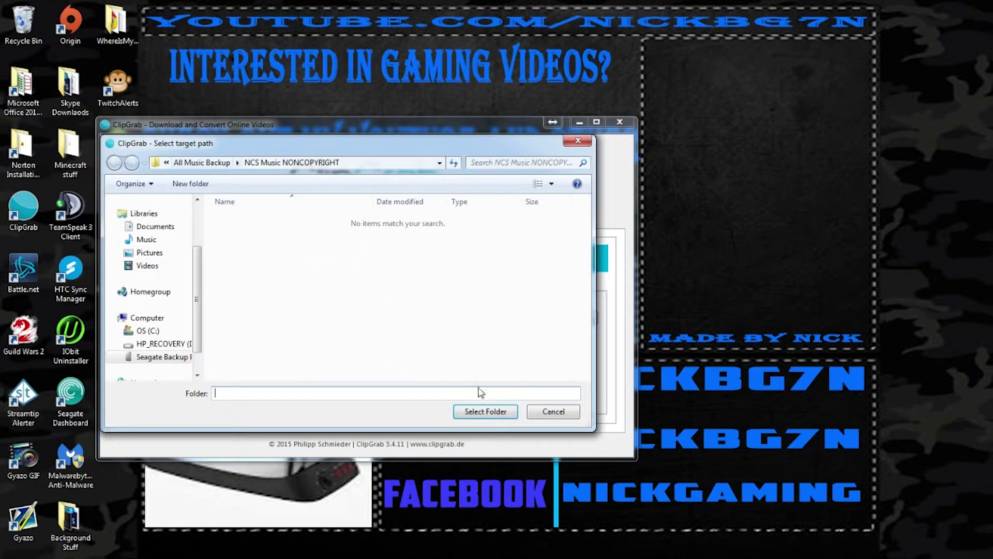
pyautogui.click(544, 412)
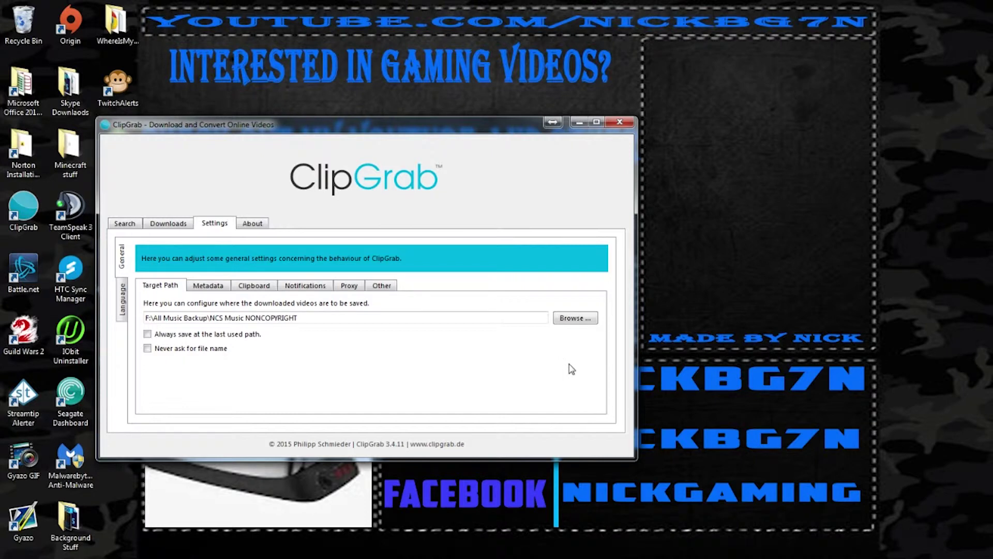
pyautogui.click(575, 317)
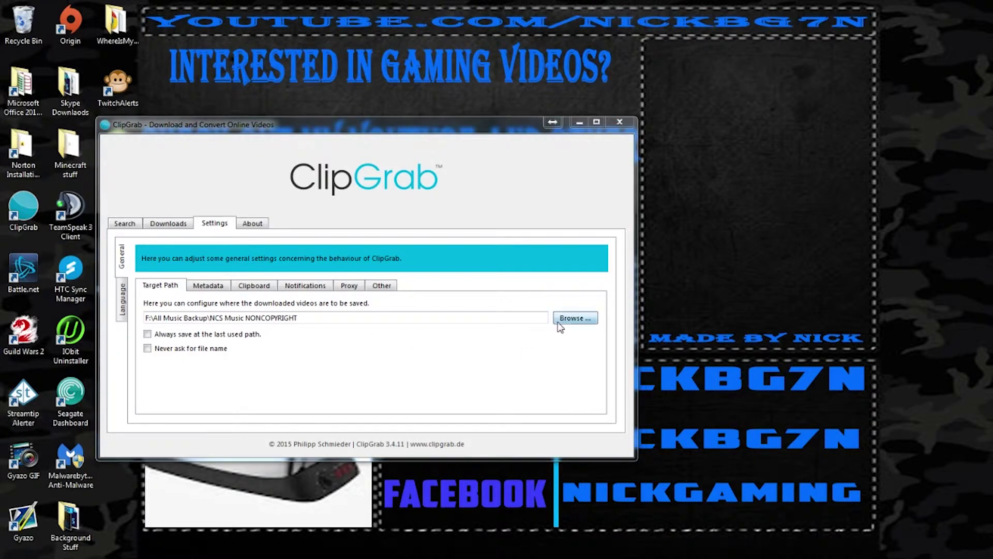
pyautogui.click(230, 161)
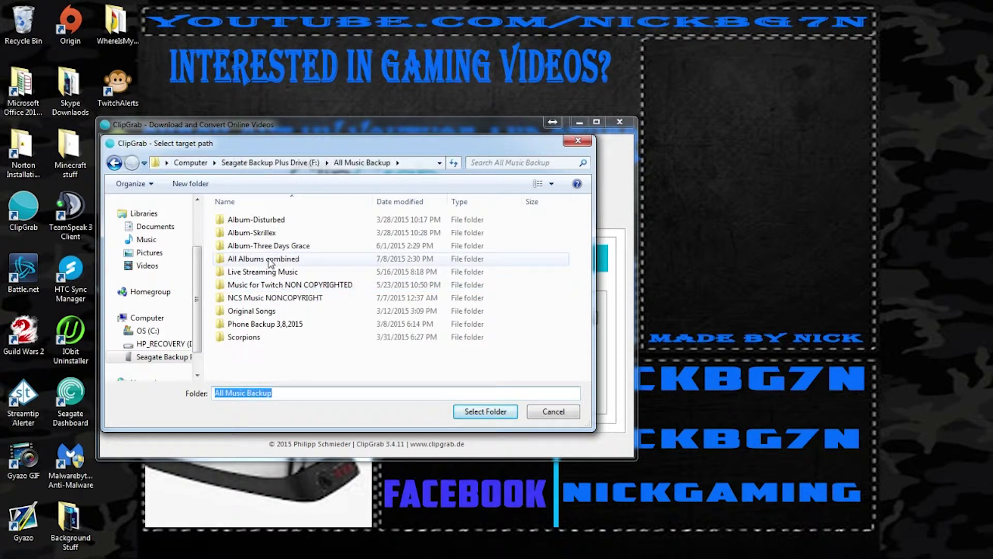
pyautogui.click(261, 259)
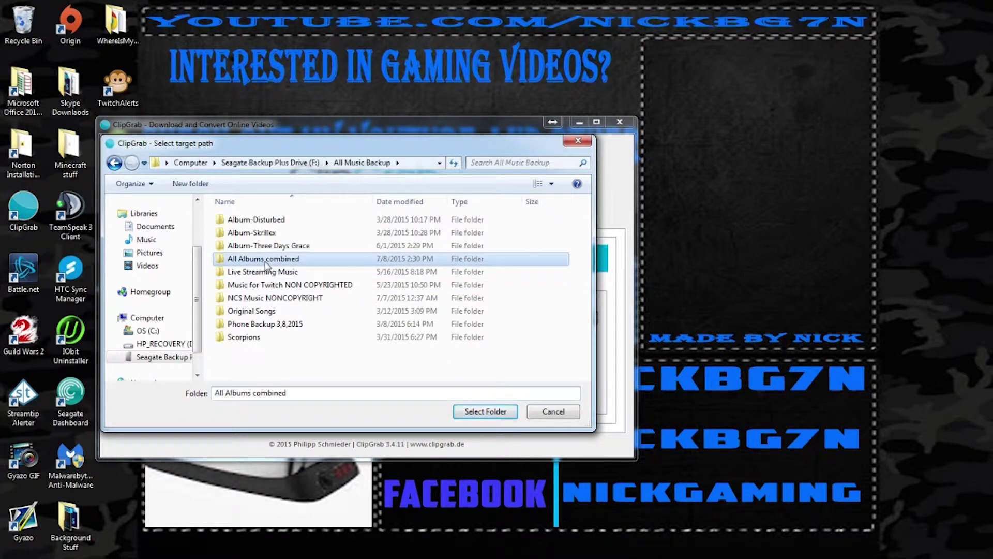
pyautogui.click(484, 411)
pyautogui.click(148, 333)
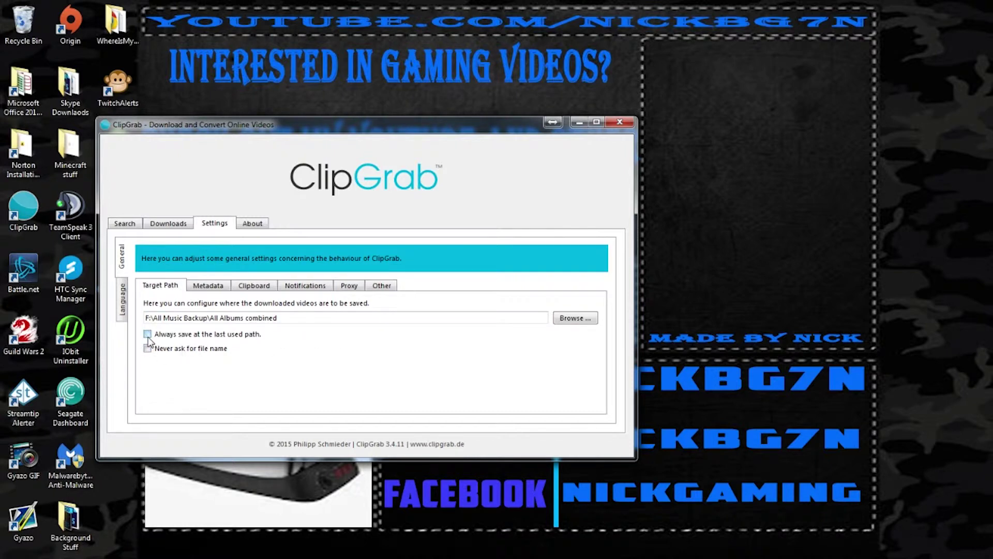
# Grab the 1080p CSGO Movie Clip #2 and save it to the Desktop.
pyautogui.click(171, 224)
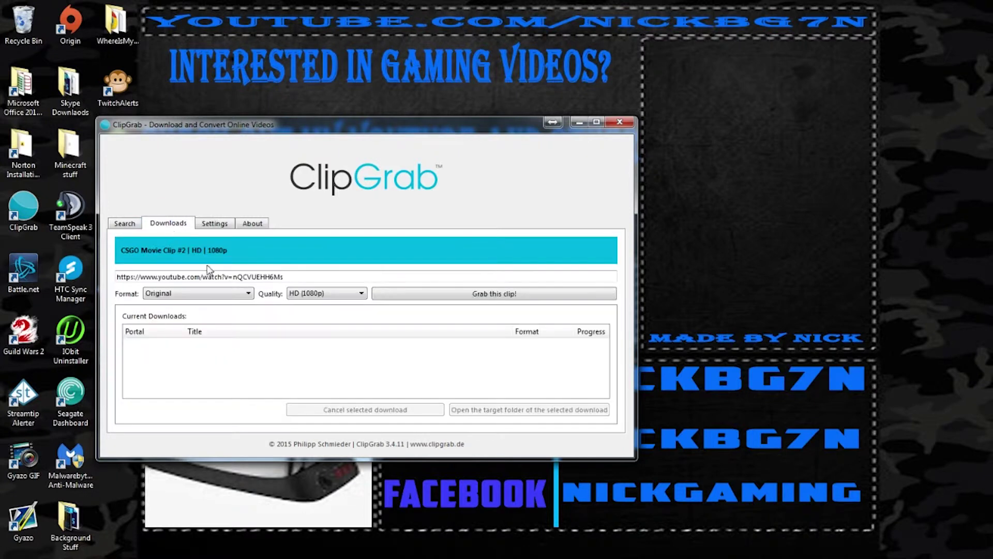
pyautogui.click(439, 297)
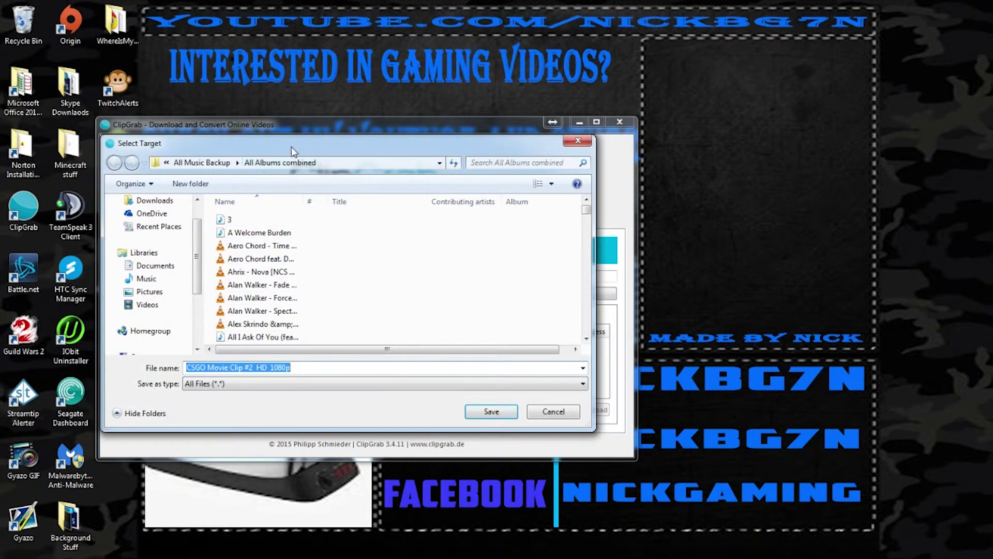
pyautogui.moveTo(290, 147); pyautogui.dragTo(331, 148)
pyautogui.click(241, 164)
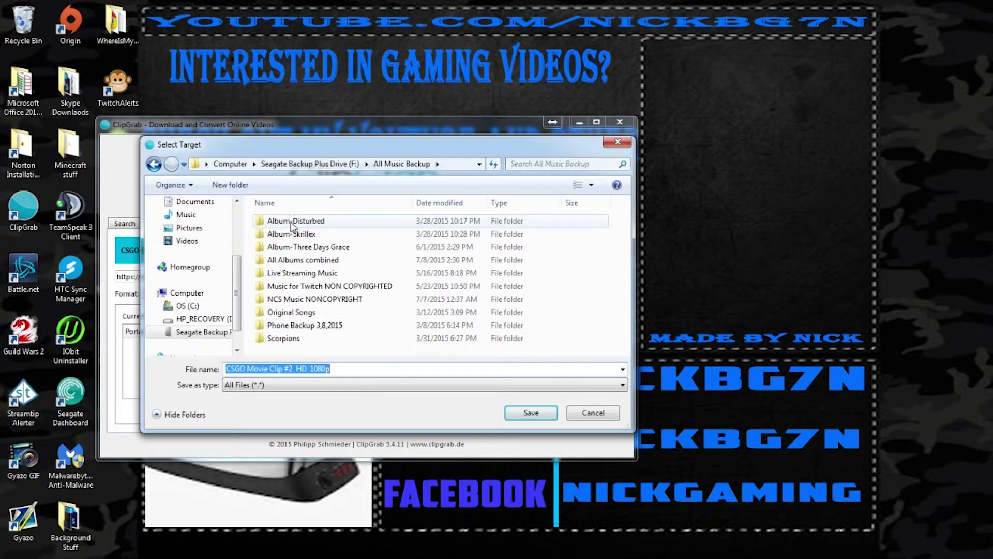
pyautogui.click(310, 163)
pyautogui.click(322, 286)
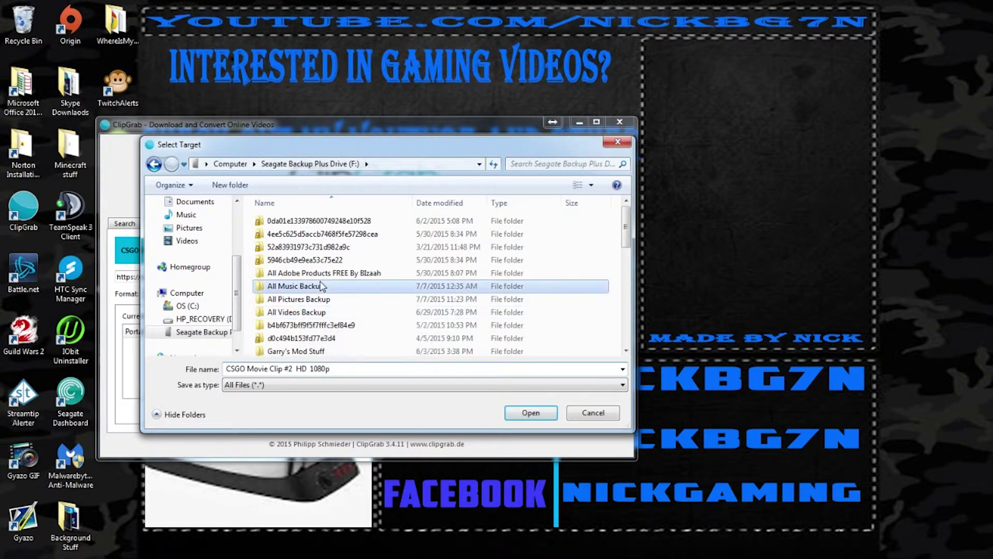
pyautogui.scroll(3, 227, 233)
pyautogui.click(220, 222)
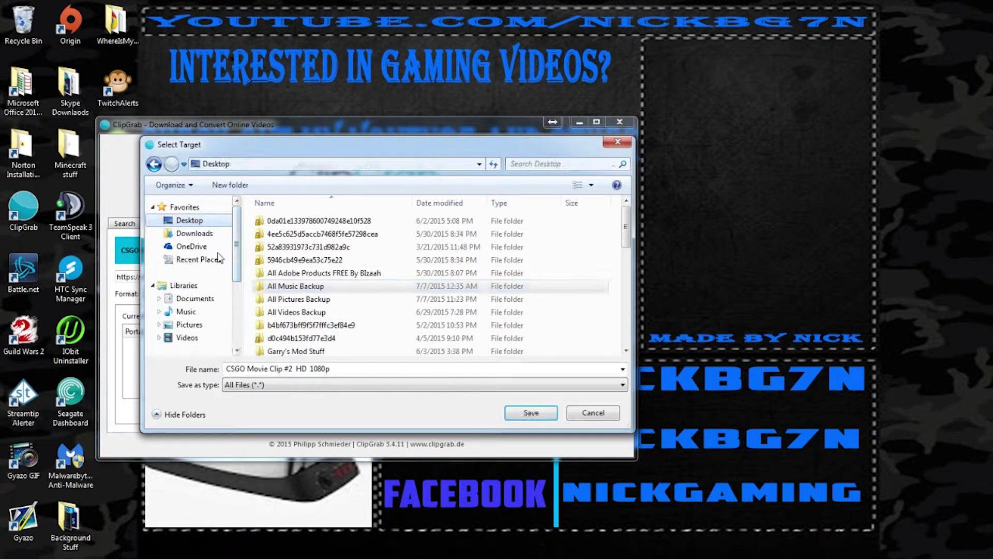
pyautogui.click(532, 413)
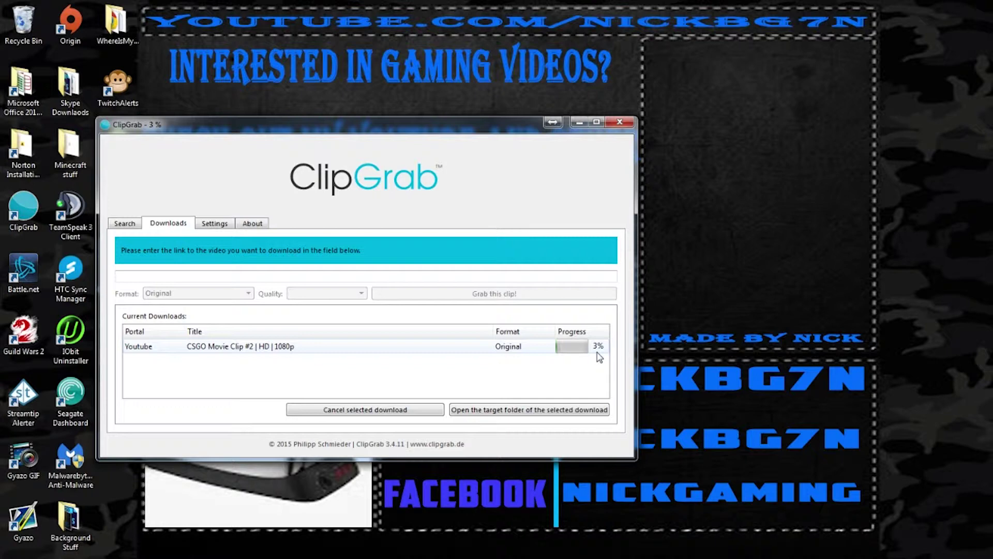
# Select the CSGO Movie Clip #2 download and open its Desktop target folder.
pyautogui.moveTo(599, 357)
pyautogui.click(410, 353)
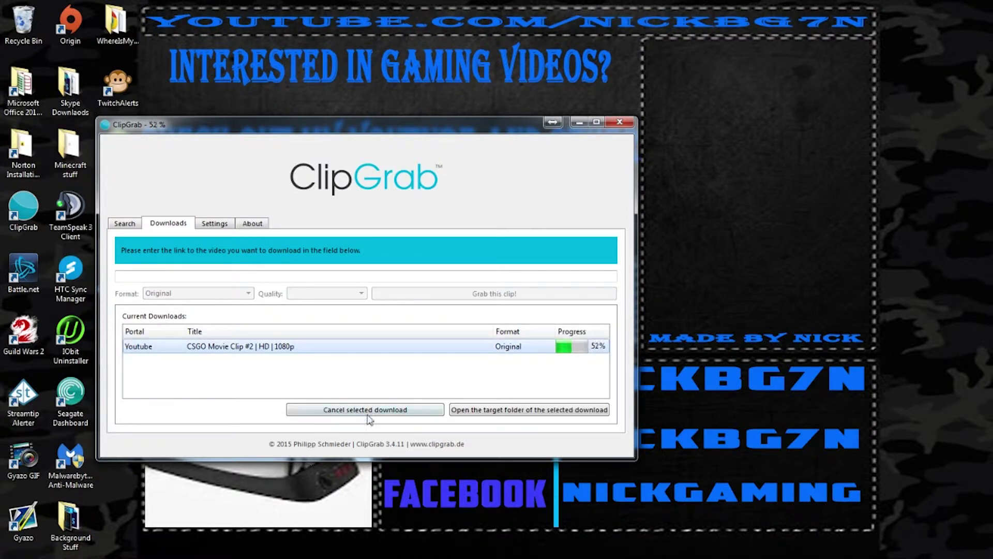
pyautogui.click(507, 414)
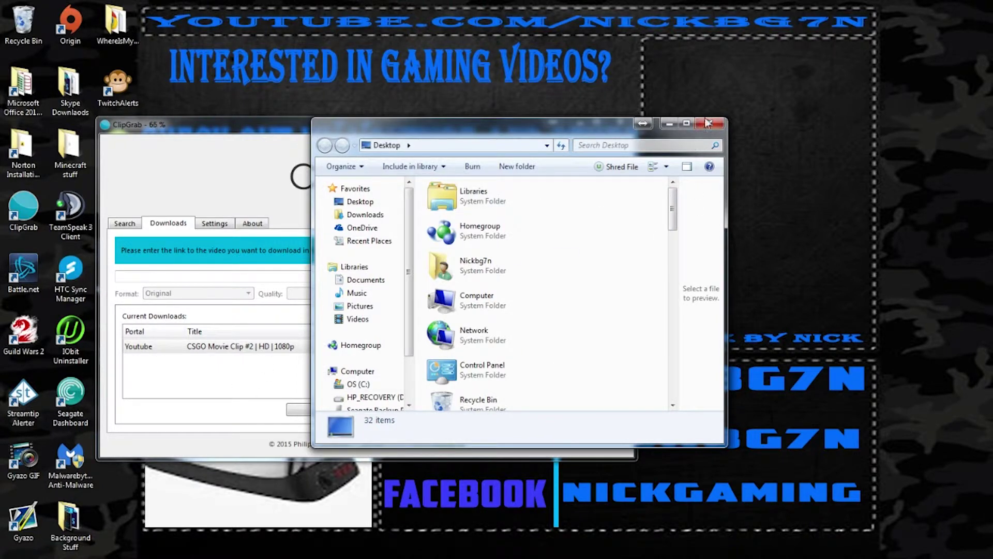
# Close the Explorer Desktop window while the download finishes.
pyautogui.click(708, 124)
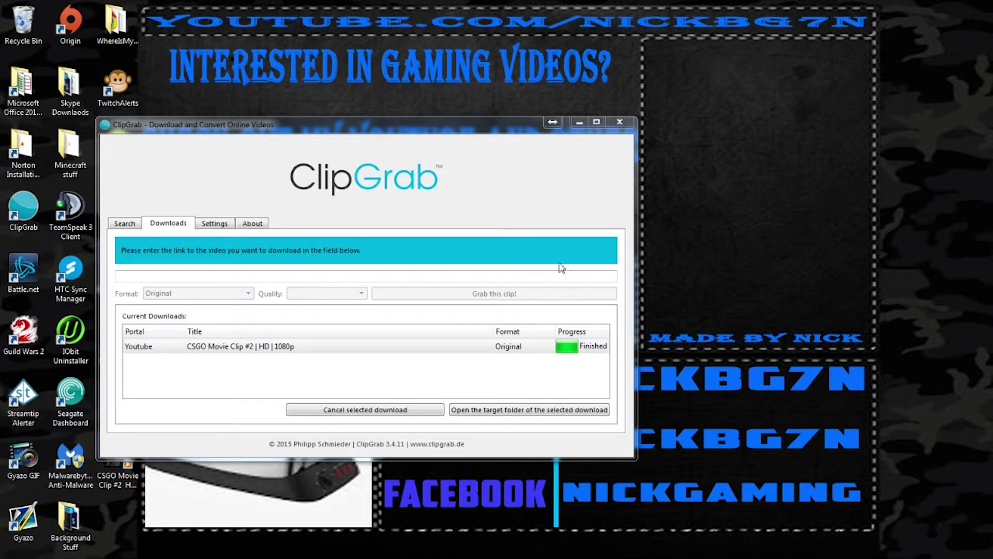
pyautogui.click(219, 272)
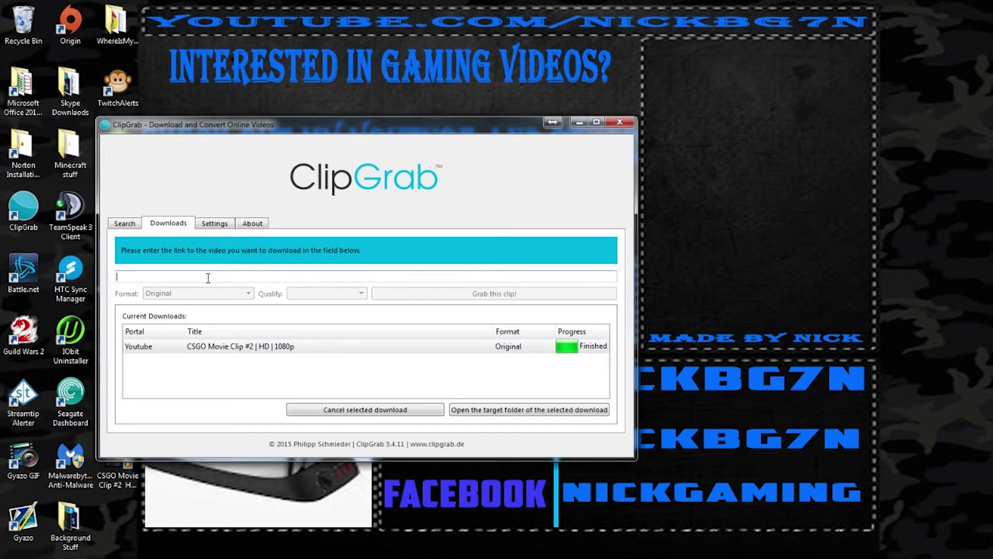
pyautogui.write('https://soundcloud.com/adventureclub/foxes-youth-adventure-club-dubstep')
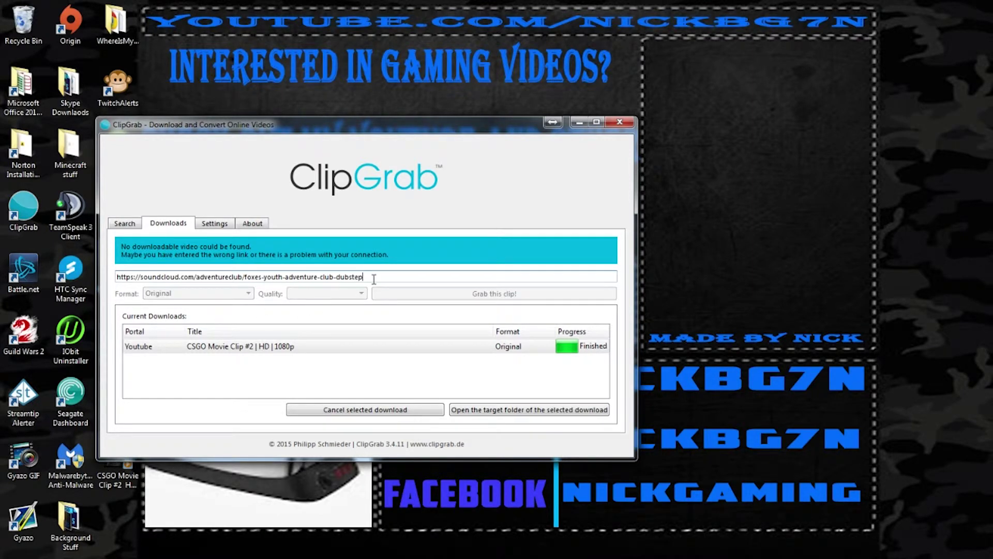
pyautogui.moveTo(373, 276); pyautogui.dragTo(114, 277)
pyautogui.press('BackSpace')
pyautogui.click(23, 207)
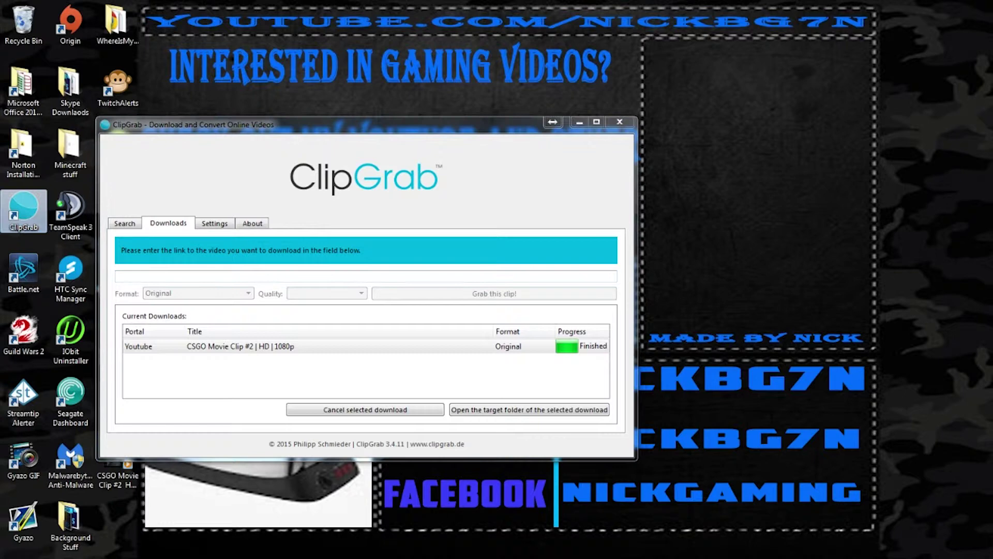
pyautogui.click(810, 303)
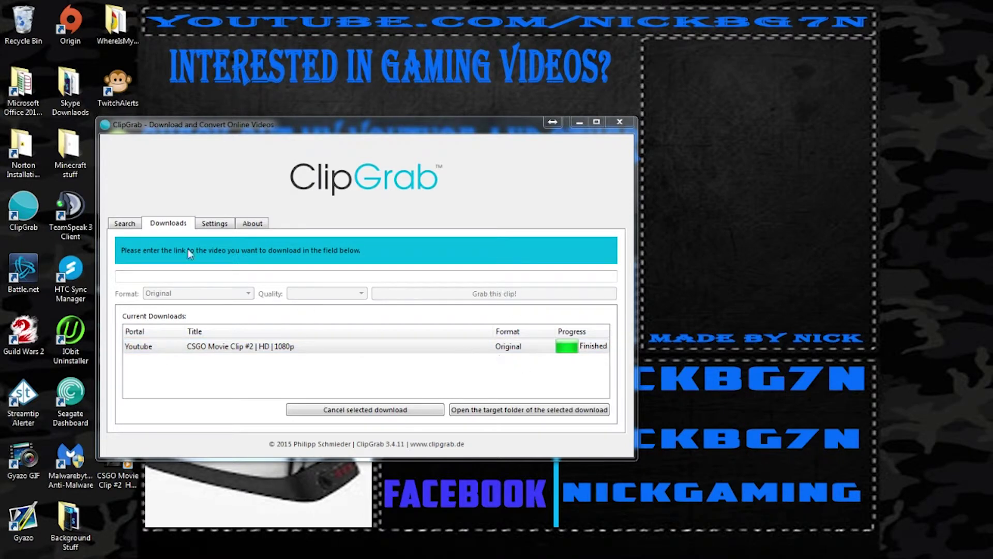
pyautogui.click(209, 226)
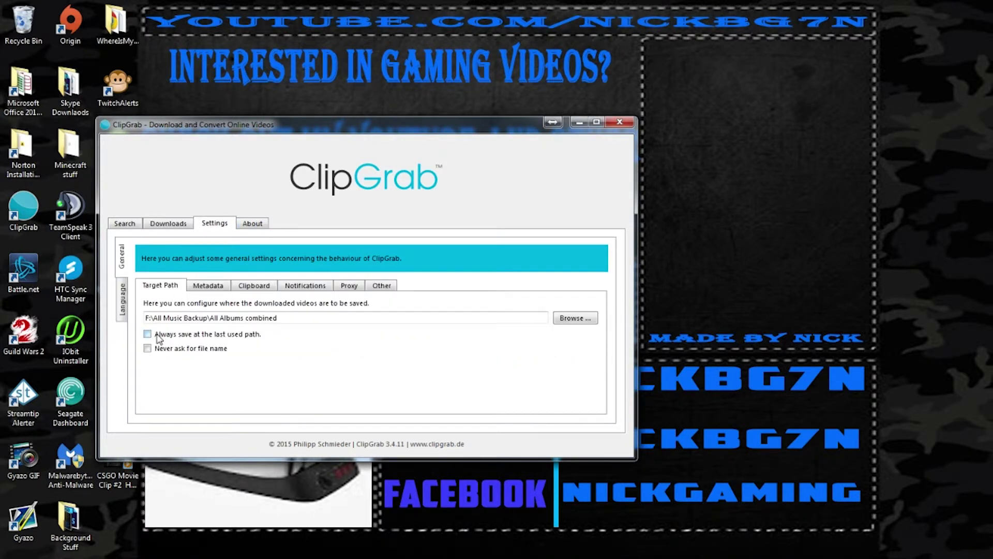
pyautogui.click(158, 224)
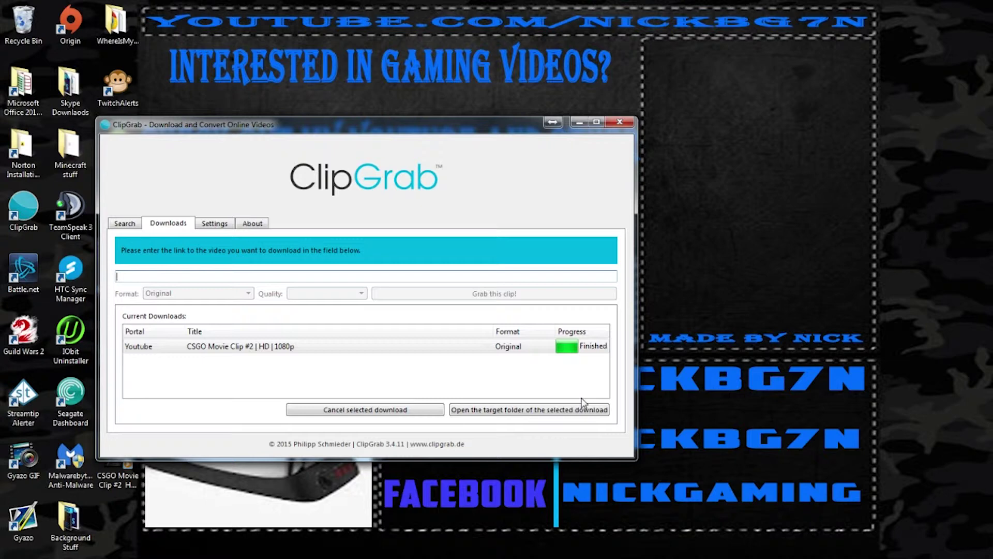